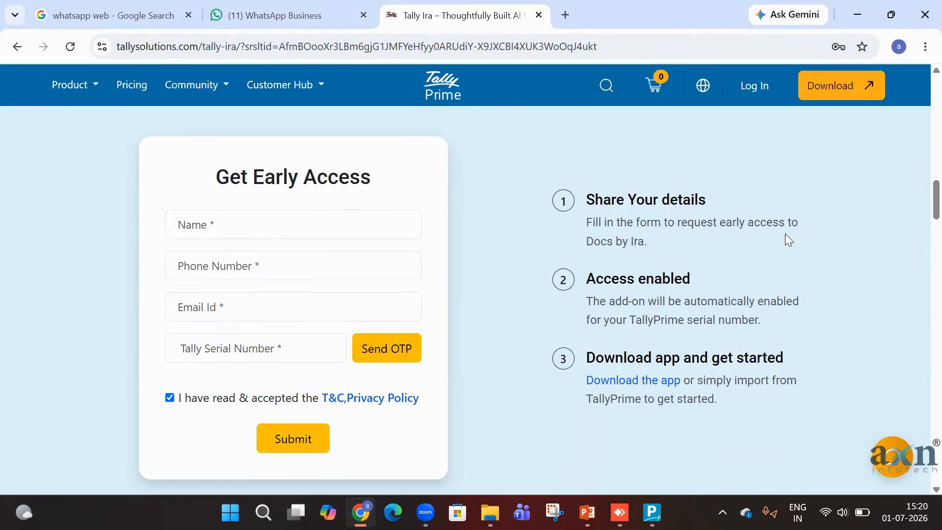
Switch to TallyPrime and check the installed Tally plug-ins, their versions and load status.
{"action": "key", "text": "alt+Tab"}
{"action": "left_click", "coordinate": [865, 42]}
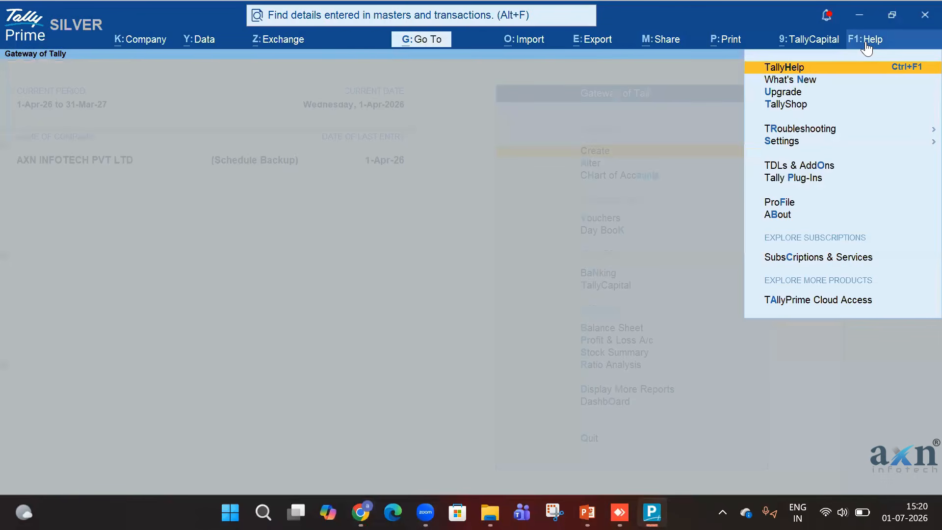
{"action": "key", "text": "Down"}
{"action": "key", "text": "Down"}
{"action": "key", "text": "Down"}
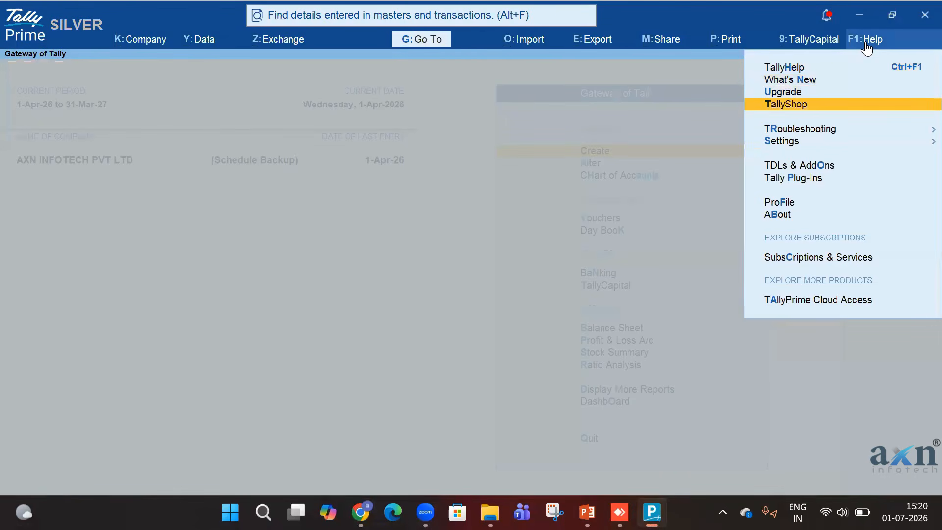
{"action": "key", "text": "p"}
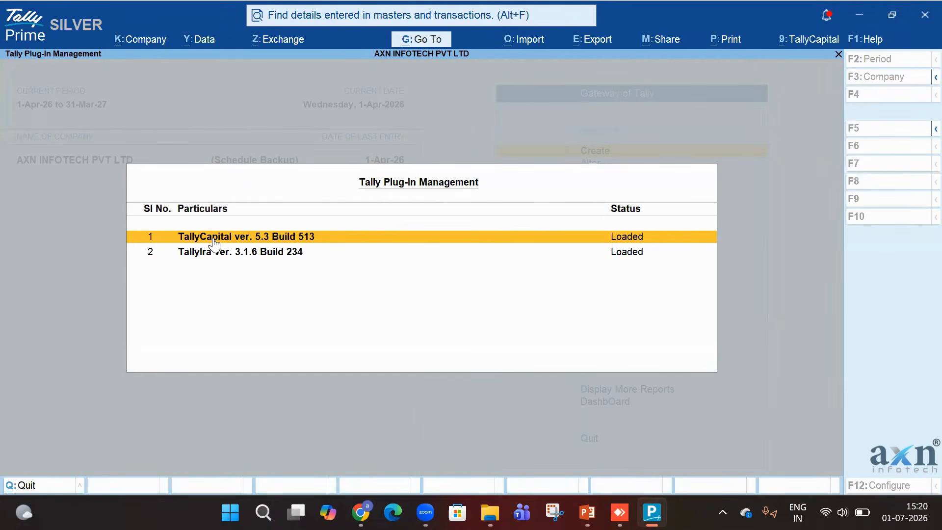
{"action": "key", "text": "Escape"}
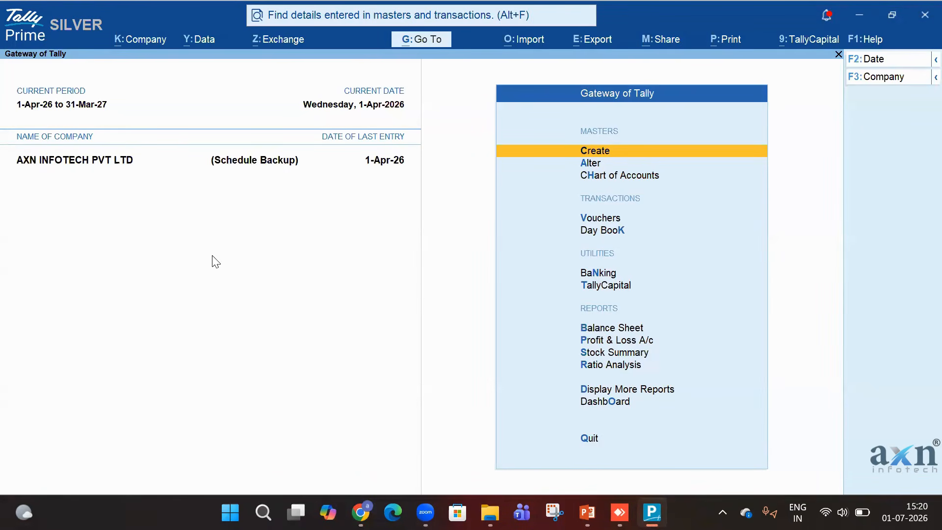
Start a transaction import for the company with Docs by Ira (PDF/Images) as the type of import.
{"action": "left_click", "coordinate": [524, 39]}
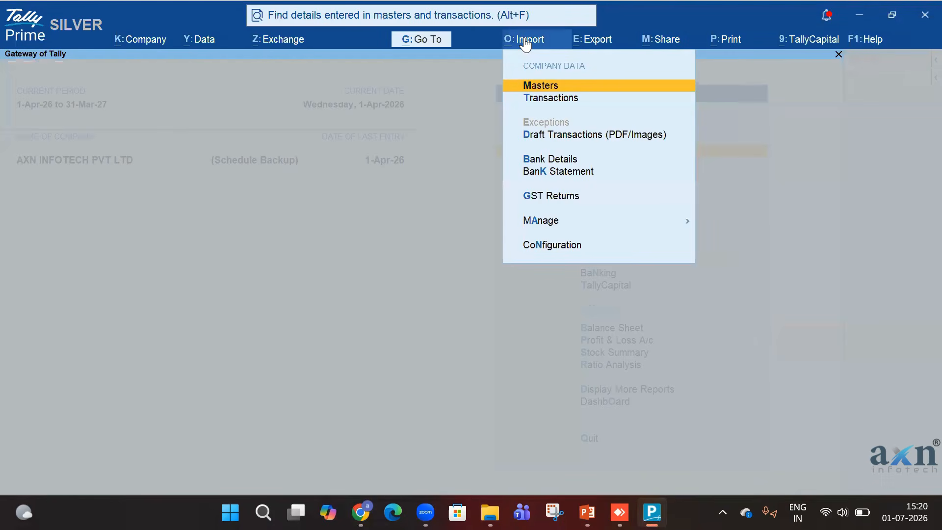
{"action": "left_click", "coordinate": [544, 100]}
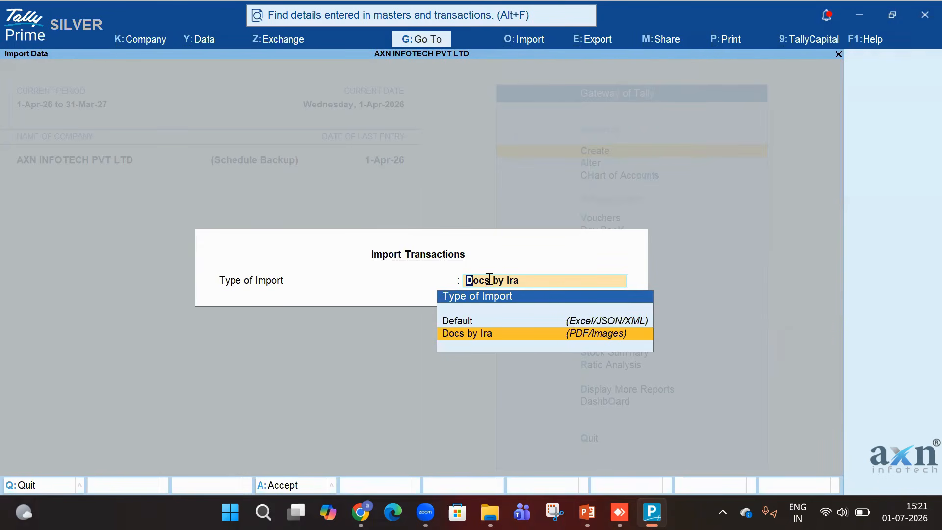
{"action": "key", "text": "Up"}
{"action": "key", "text": "Down"}
{"action": "key", "text": "Up"}
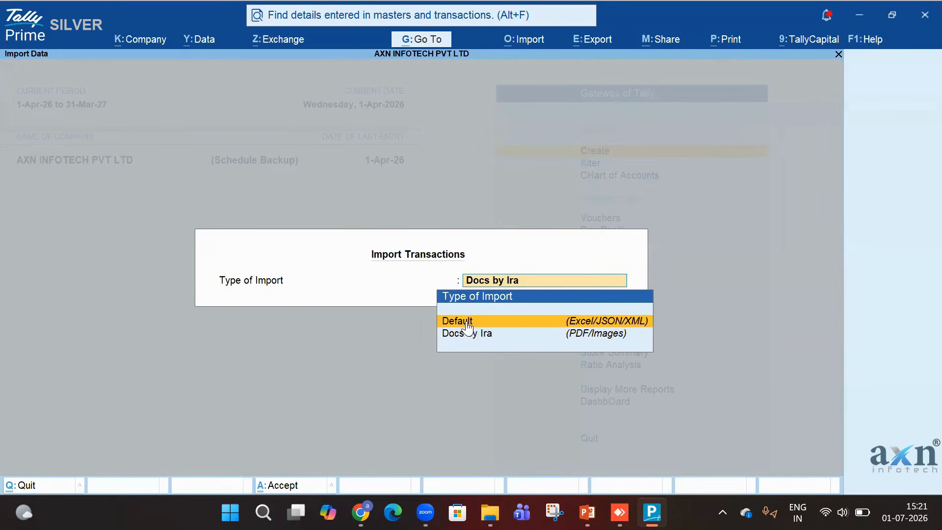
{"action": "key", "text": "Down"}
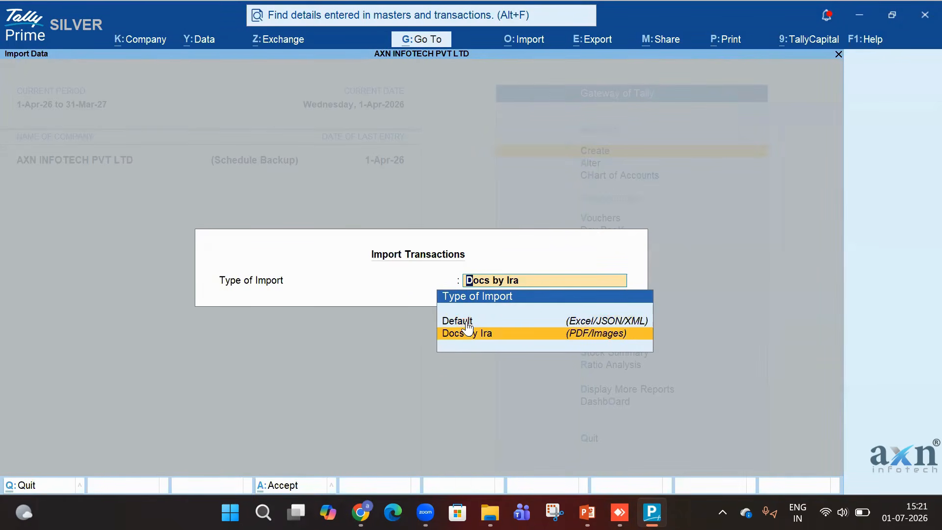
{"action": "key", "text": "Return"}
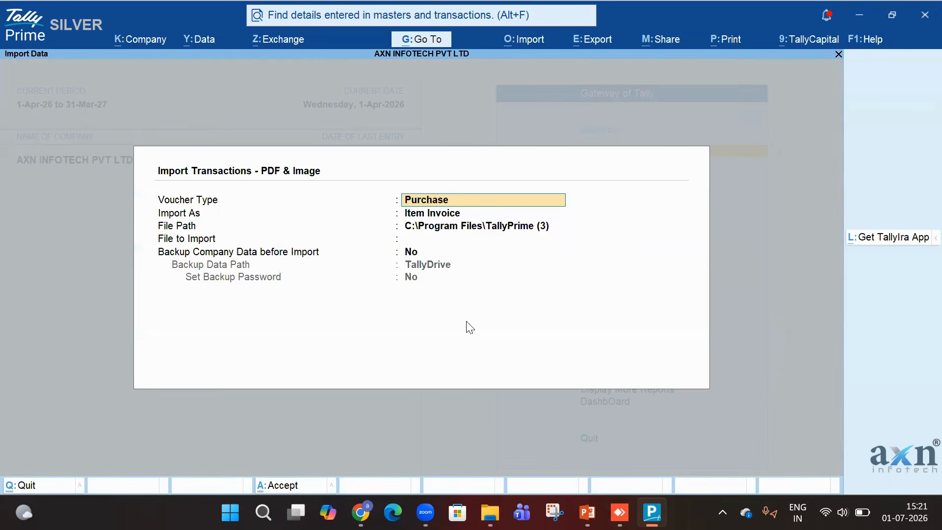
Clear the import's voucher type and show the inactive voucher types in the selection list.
{"action": "key", "text": "BackSpace"}
{"action": "key", "text": "Up"}
{"action": "key", "text": "Up"}
{"action": "key", "text": "Up"}
{"action": "key", "text": "Up"}
{"action": "key", "text": "Up"}
{"action": "key", "text": "Return"}
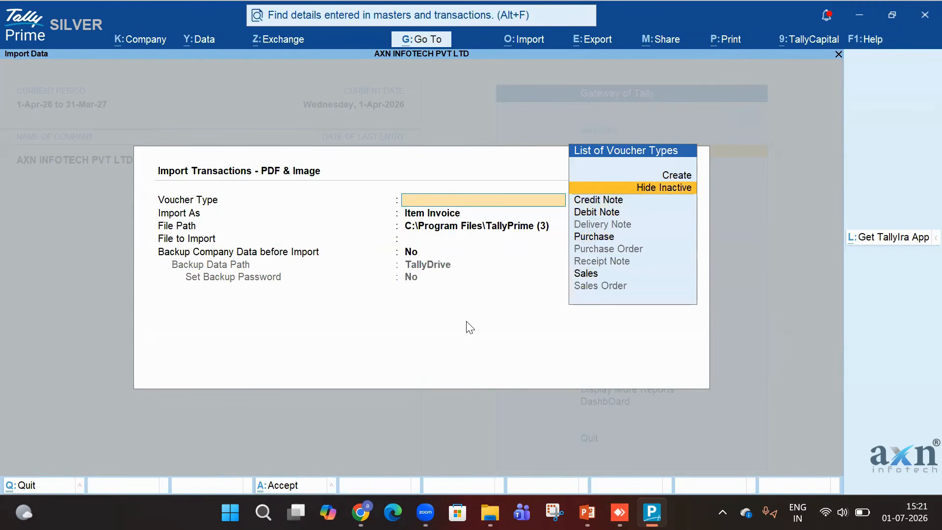
Review the available voucher types and set the import's voucher type to Purchase.
{"action": "key", "text": "Down"}
{"action": "key", "text": "Down"}
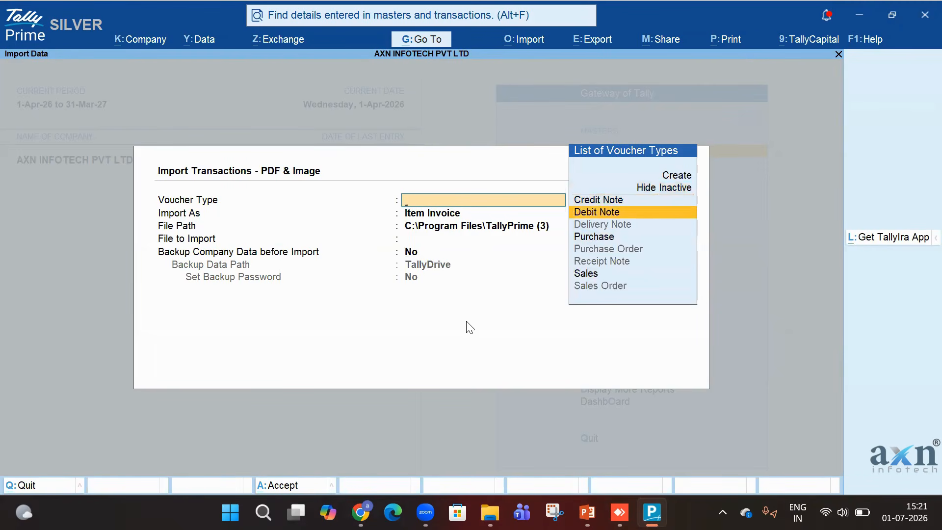
{"action": "key", "text": "Down"}
{"action": "key", "text": "Down"}
{"action": "key", "text": "Down"}
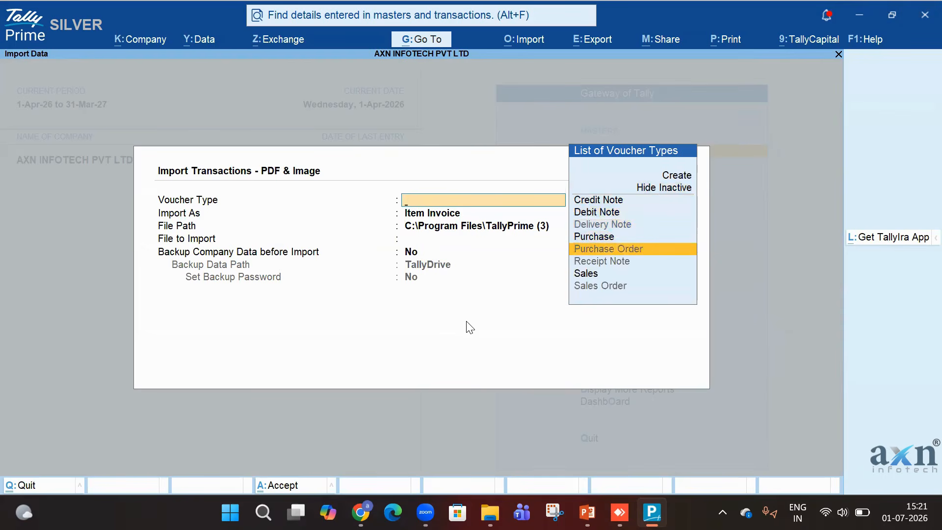
{"action": "key", "text": "Down"}
{"action": "key", "text": "Down"}
{"action": "key", "text": "Down"}
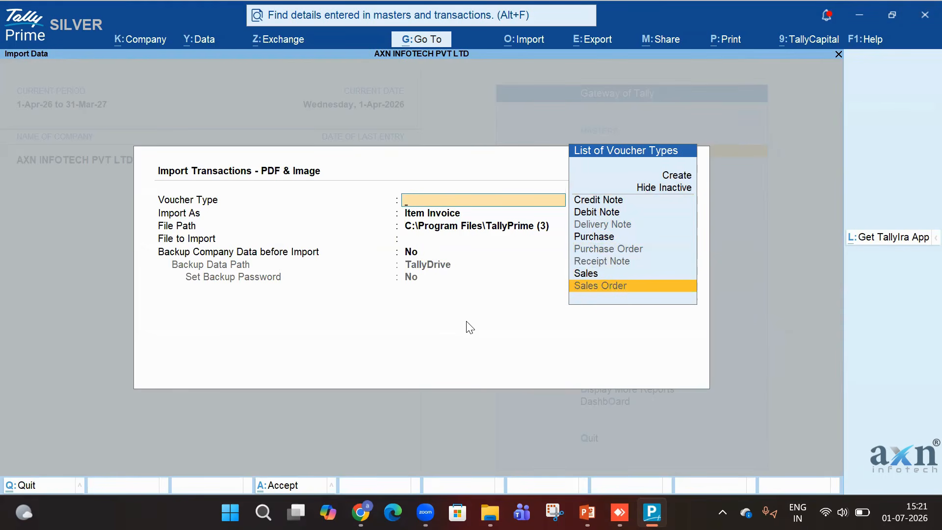
{"action": "key", "text": "Up"}
{"action": "key", "text": "Up"}
{"action": "key", "text": "Up"}
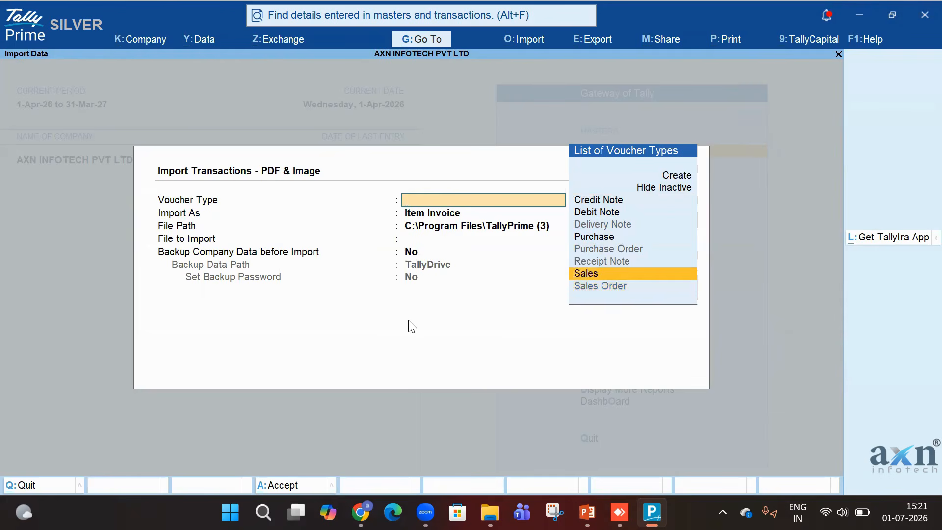
{"action": "key", "text": "Up"}
{"action": "key", "text": "Return"}
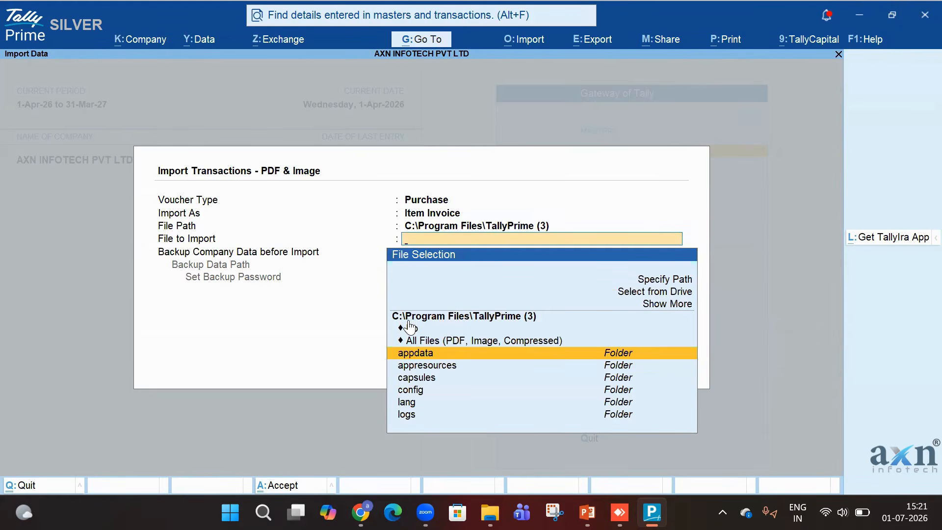
Review the available import modes and set the transactions to import as Item Invoice.
{"action": "key", "text": "BackSpace"}
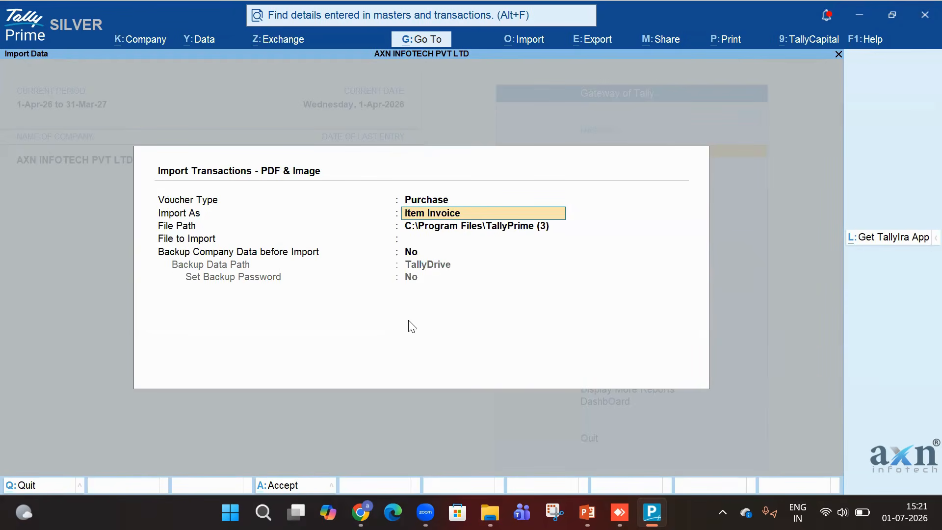
{"action": "key", "text": "space"}
{"action": "key", "text": "Down"}
{"action": "key", "text": "Down"}
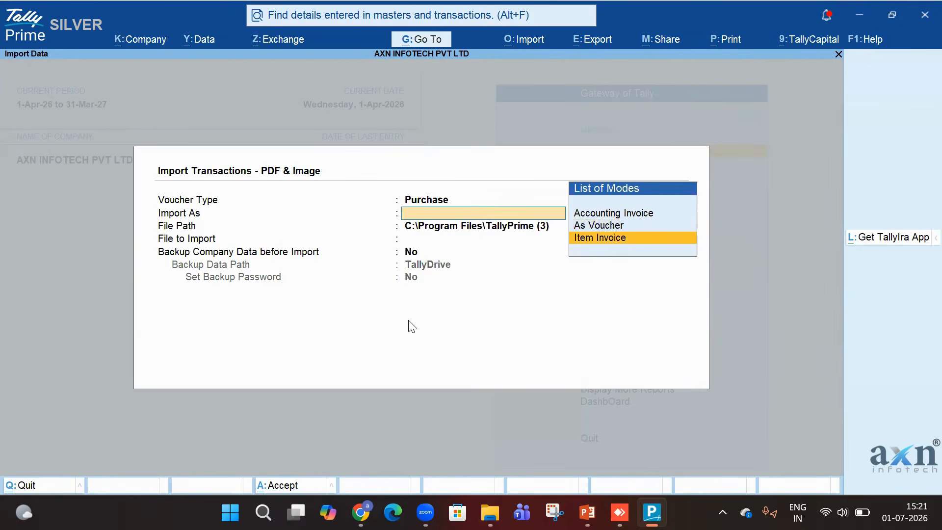
{"action": "key", "text": "Up"}
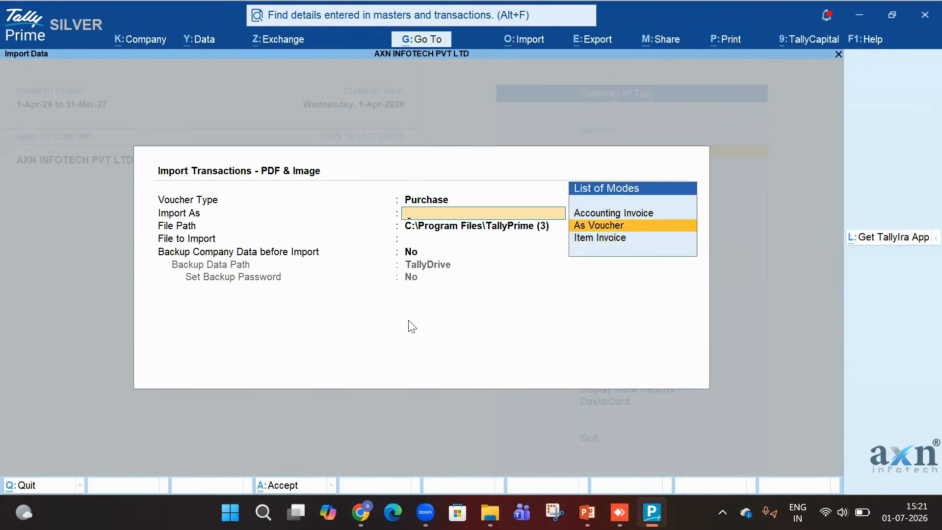
{"action": "key", "text": "Up"}
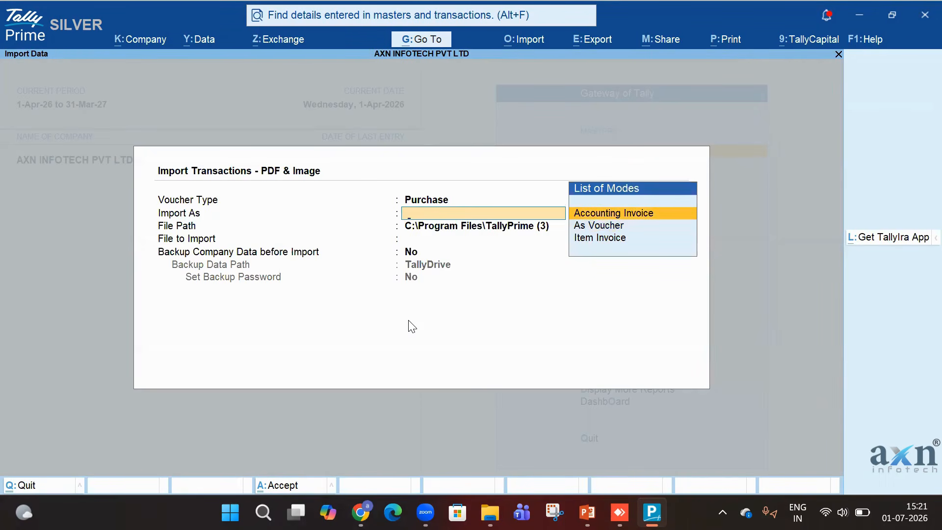
{"action": "key", "text": "Down"}
{"action": "key", "text": "Down"}
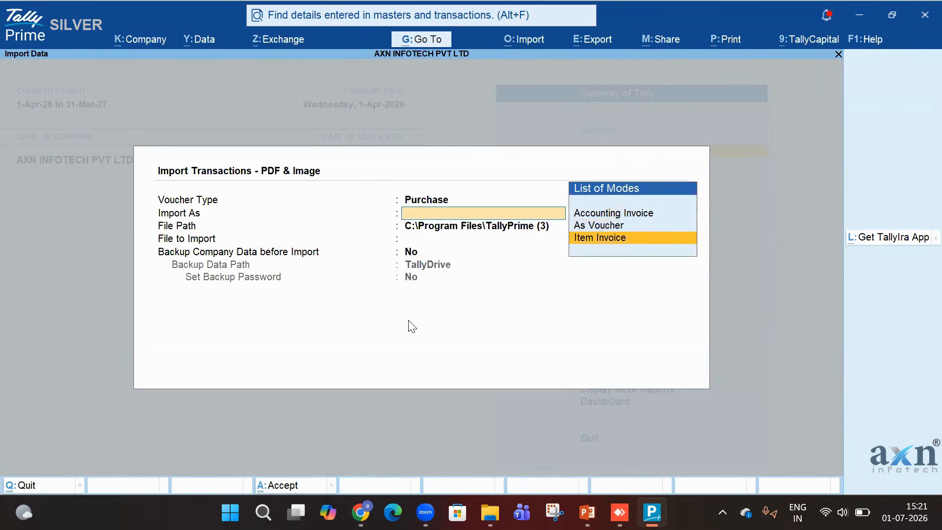
{"action": "key", "text": "Return"}
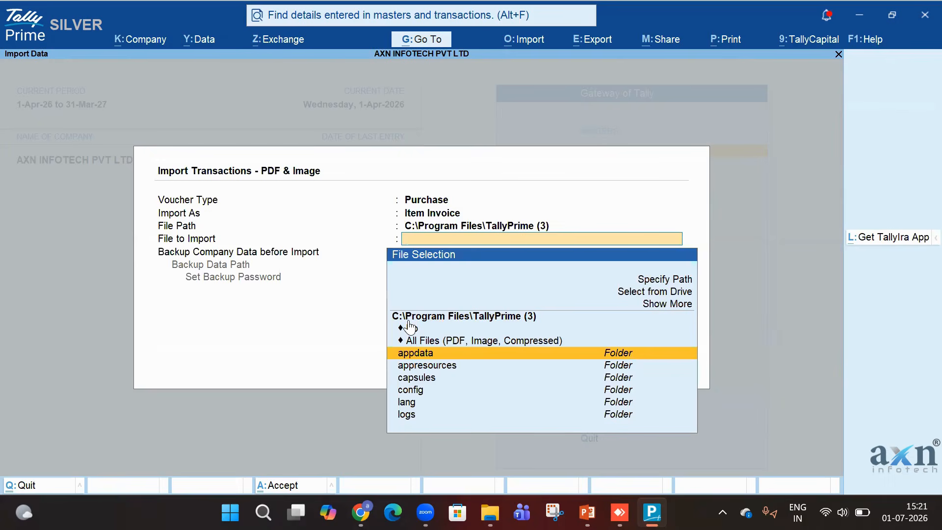
{"action": "key", "text": "BackSpace"}
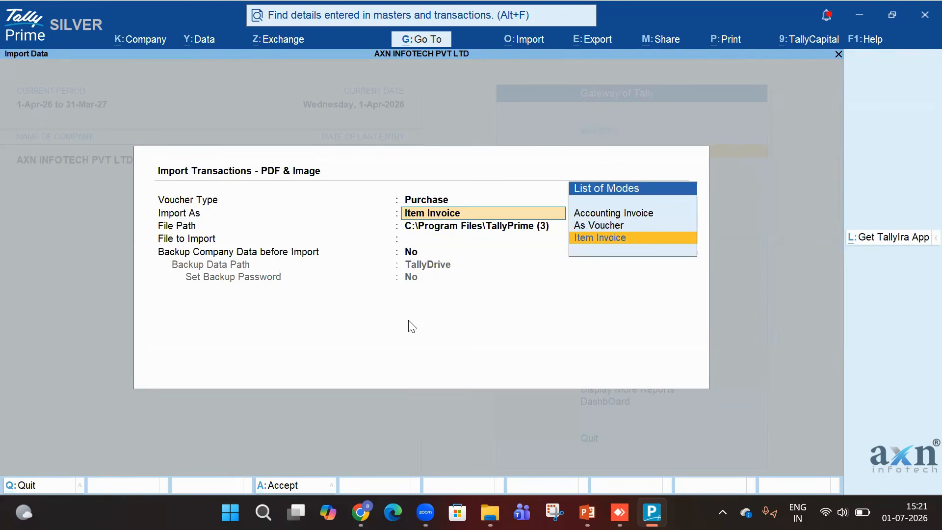
{"action": "key", "text": "Return"}
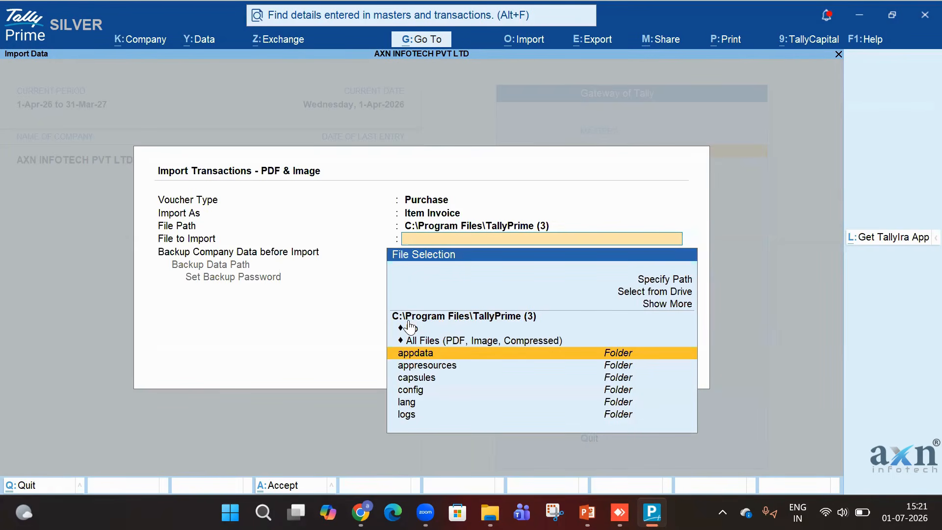
Set the import's file location to the Downloads folder.
{"action": "key", "text": "Up"}
{"action": "key", "text": "Up"}
{"action": "key", "text": "Up"}
{"action": "key", "text": "Up"}
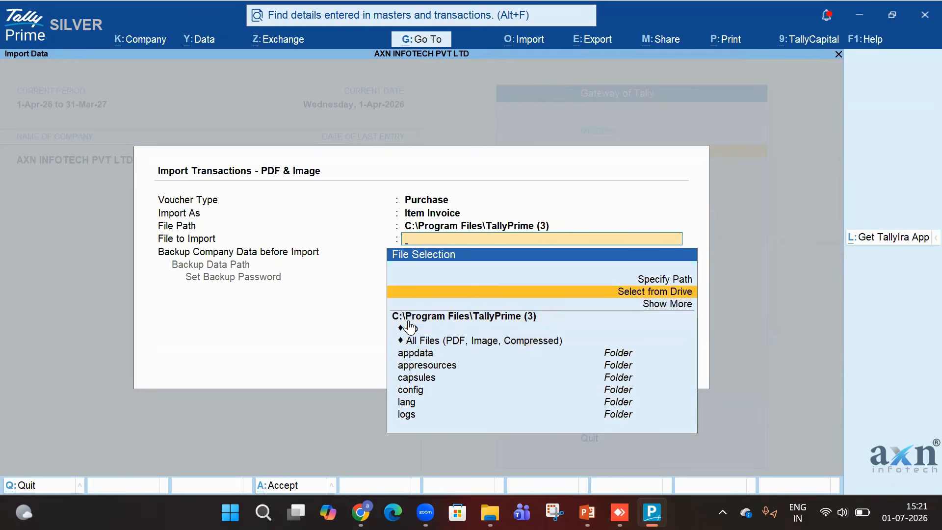
{"action": "key", "text": "Return"}
{"action": "key", "text": "Down"}
{"action": "key", "text": "Down"}
{"action": "key", "text": "Down"}
{"action": "key", "text": "Down"}
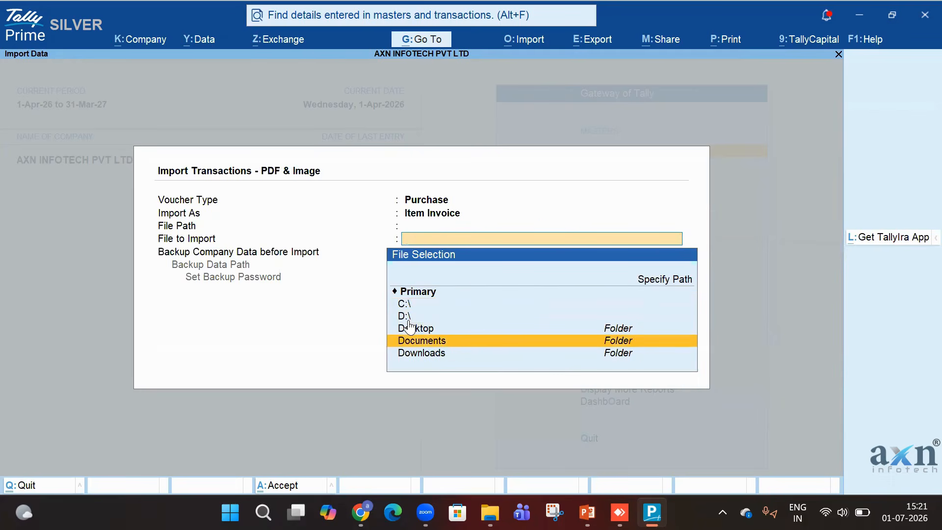
{"action": "key", "text": "Return"}
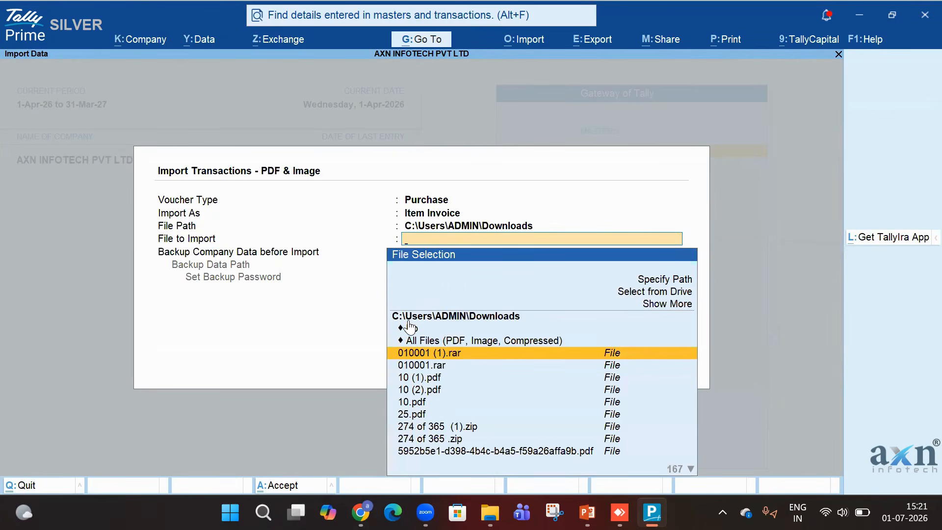
Import TAX INVOICE.pdf without backing up the company data, and leave the extraction running in the background.
{"action": "type", "text": "TAX"}
{"action": "key", "text": "Return"}
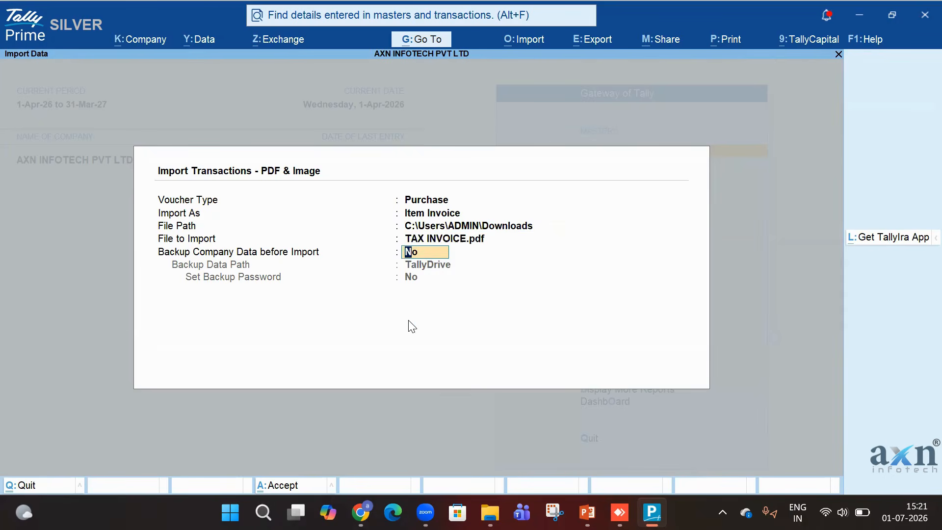
{"action": "key", "text": "Return"}
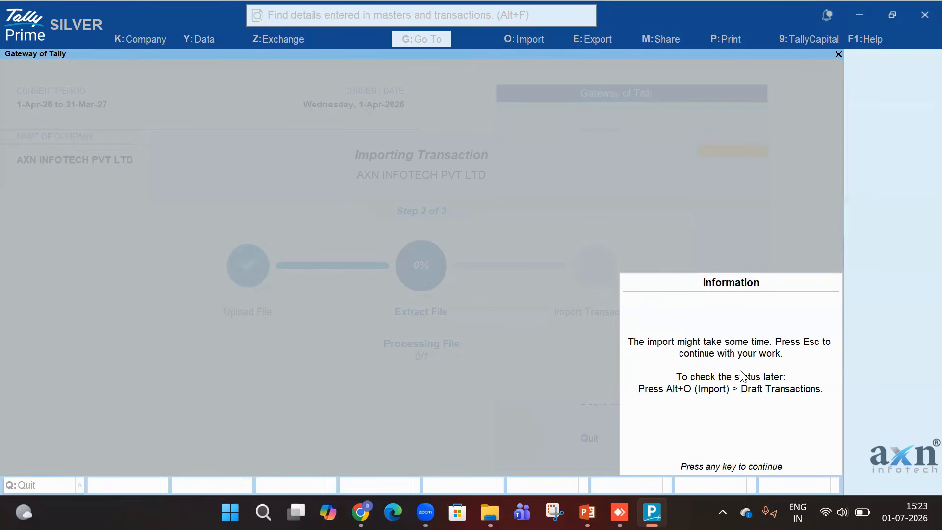
{"action": "key", "text": "Escape"}
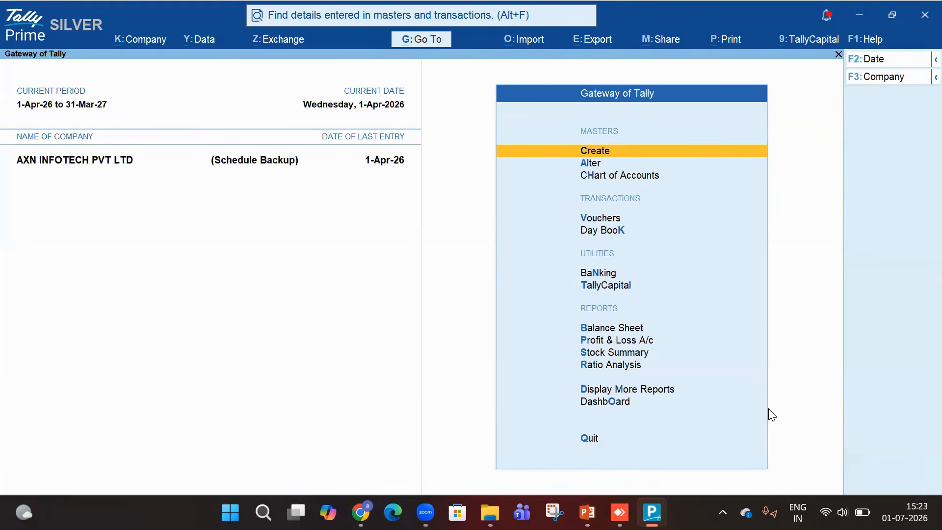
View the draft transactions imported from PDF/images and open the second IMAYAM ENTERPRISES purchase draft.
{"action": "left_click", "coordinate": [539, 42]}
{"action": "key", "text": "Down"}
{"action": "key", "text": "Down"}
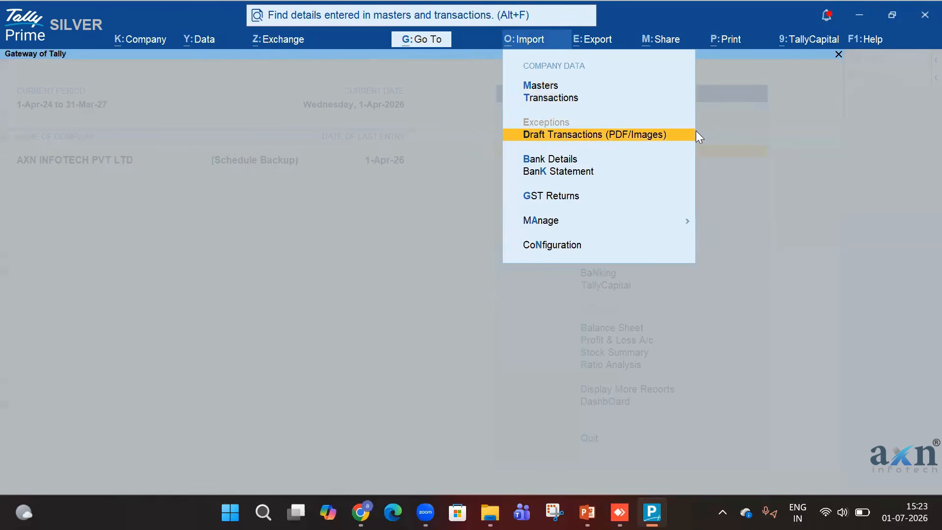
{"action": "key", "text": "Return"}
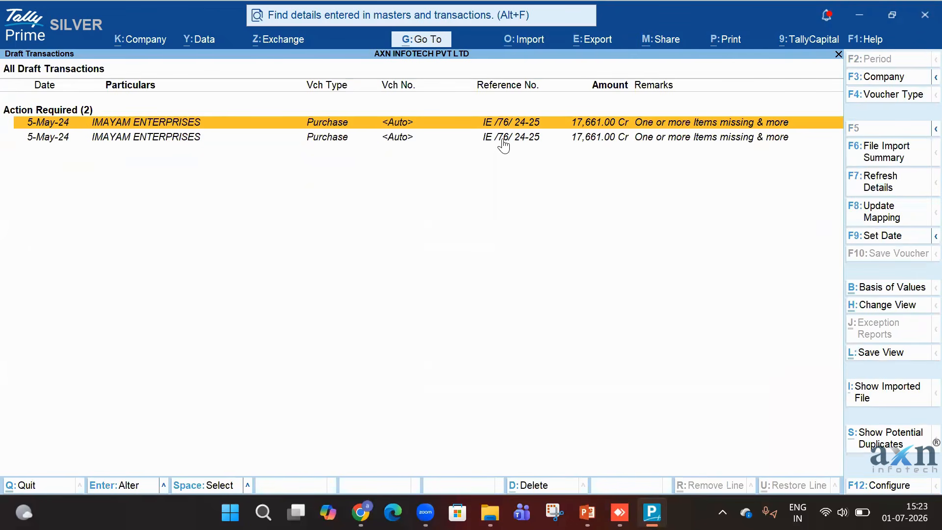
{"action": "double_click", "coordinate": [503, 140]}
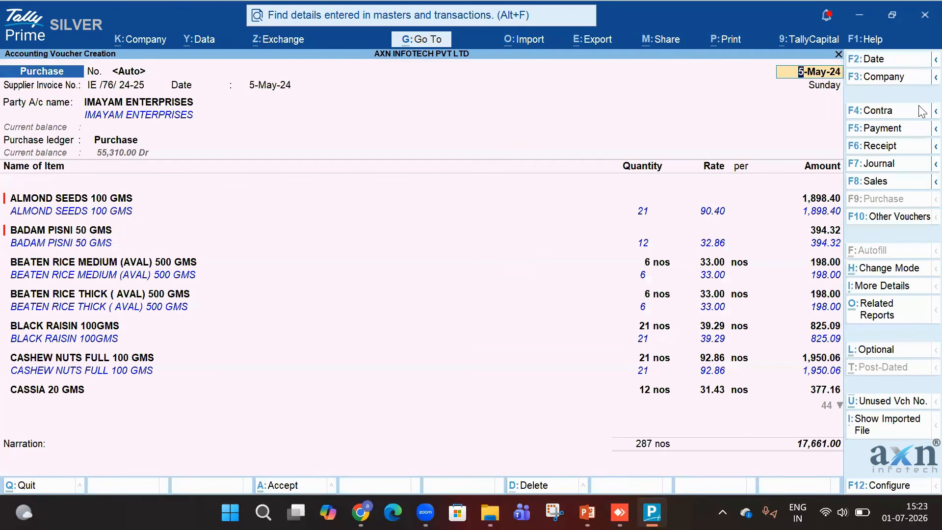
Accept the draft's date, IMAYAM ENTERPRISES party with its receipt and supplier details, and the Purchase ledger.
{"action": "key", "text": "Return"}
{"action": "key", "text": "Return"}
{"action": "key", "text": "Return"}
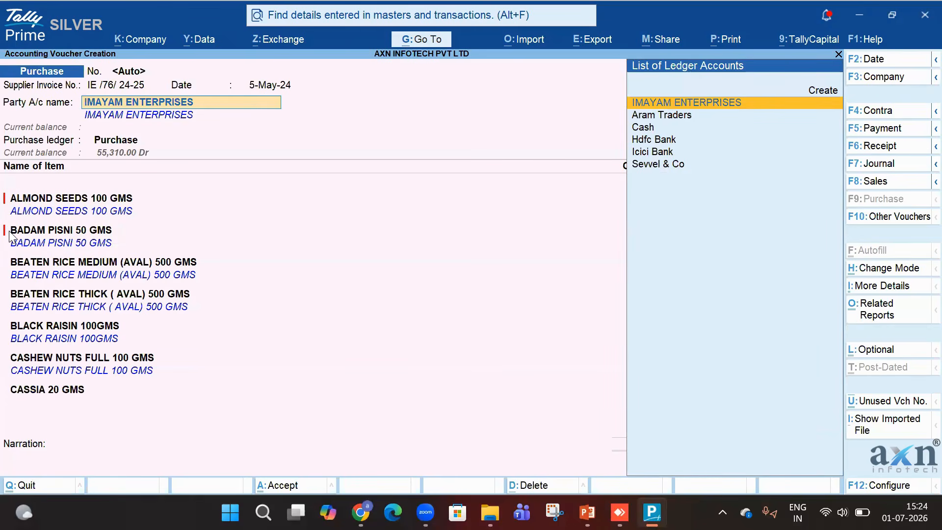
{"action": "key", "text": "Return"}
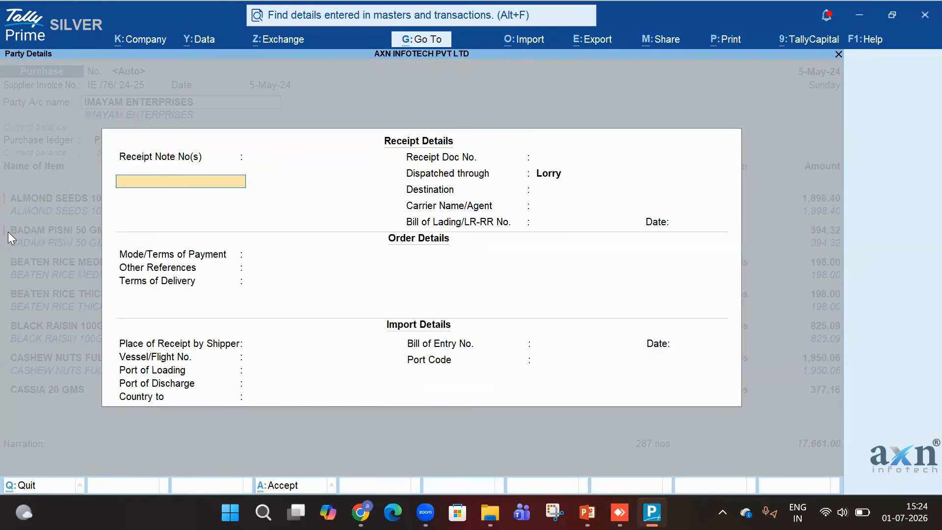
{"action": "key", "text": "ctrl+a"}
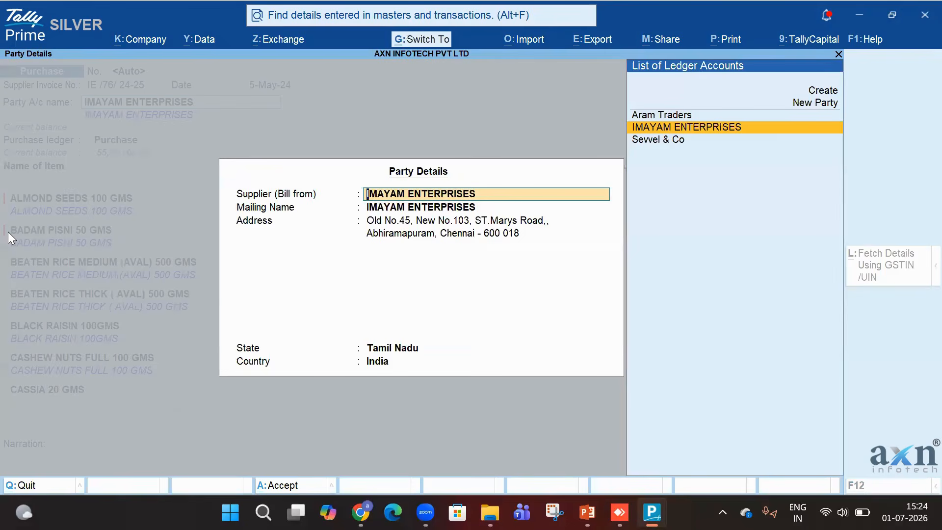
{"action": "key", "text": "ctrl+a"}
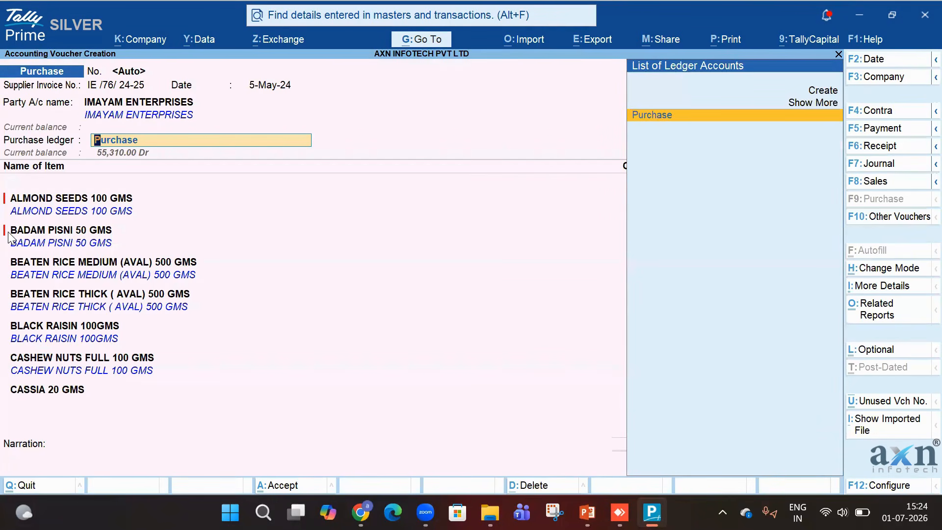
{"action": "key", "text": "Return"}
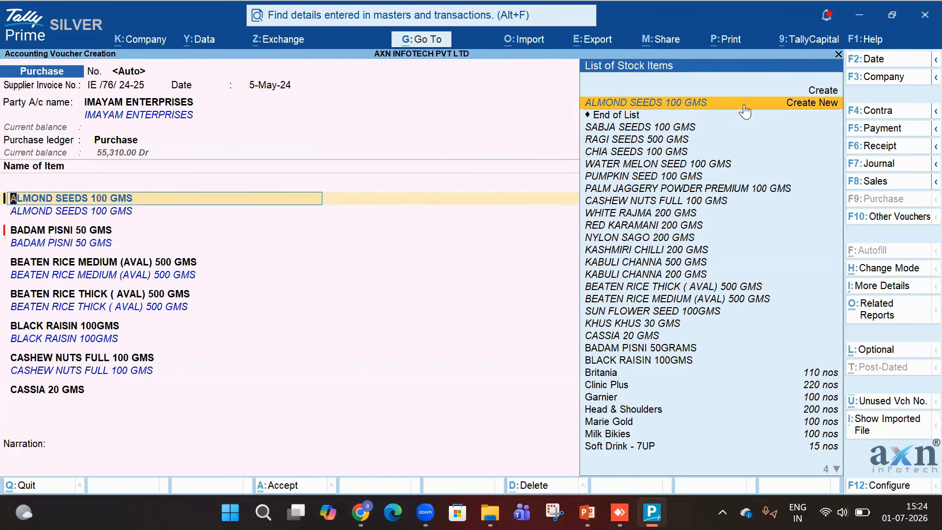
Create the missing stock item ALMOND SEEDS 100 GMS under Primary with nos as its unit, keeping HSN/SAC 20081913 and 12% GST.
{"action": "key", "text": "Return"}
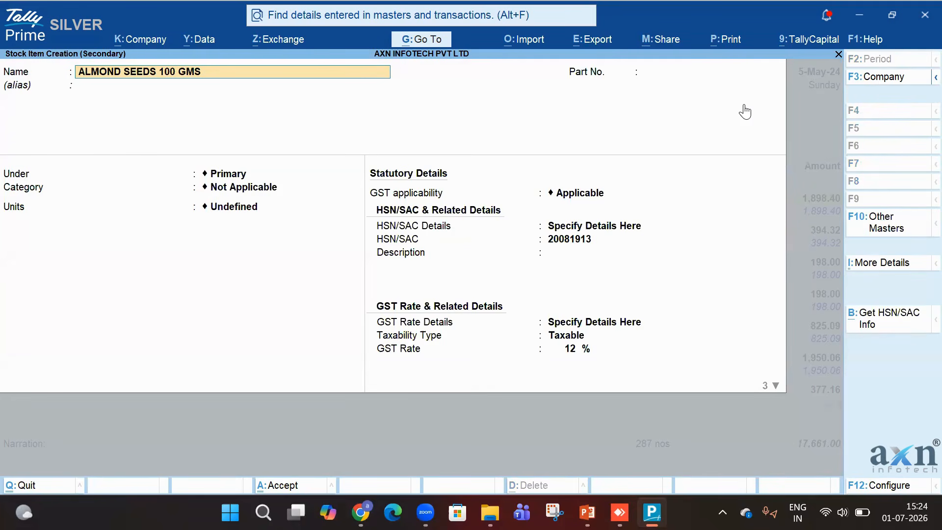
{"action": "key", "text": "Return"}
{"action": "key", "text": "Return"}
{"action": "key", "text": "Return"}
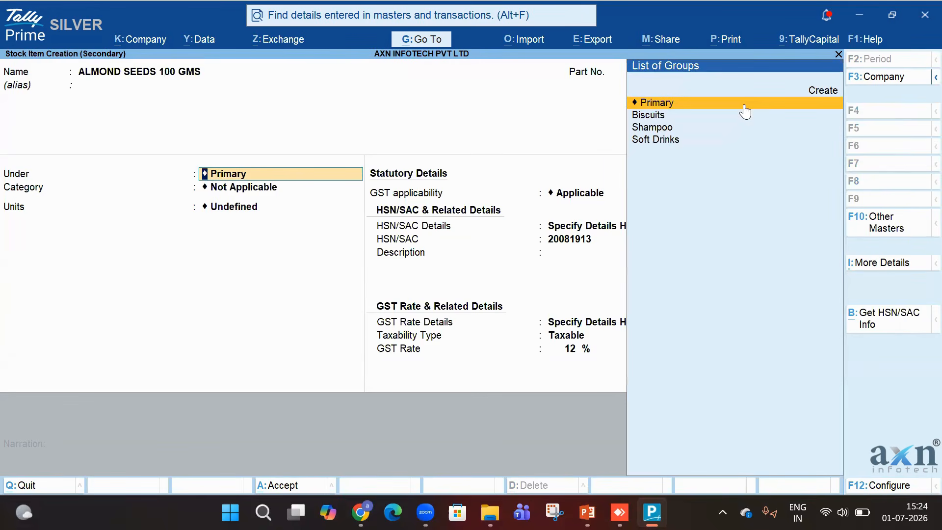
{"action": "key", "text": "Return"}
{"action": "key", "text": "Return"}
{"action": "key", "text": "Down"}
{"action": "key", "text": "Return"}
{"action": "key", "text": "Return"}
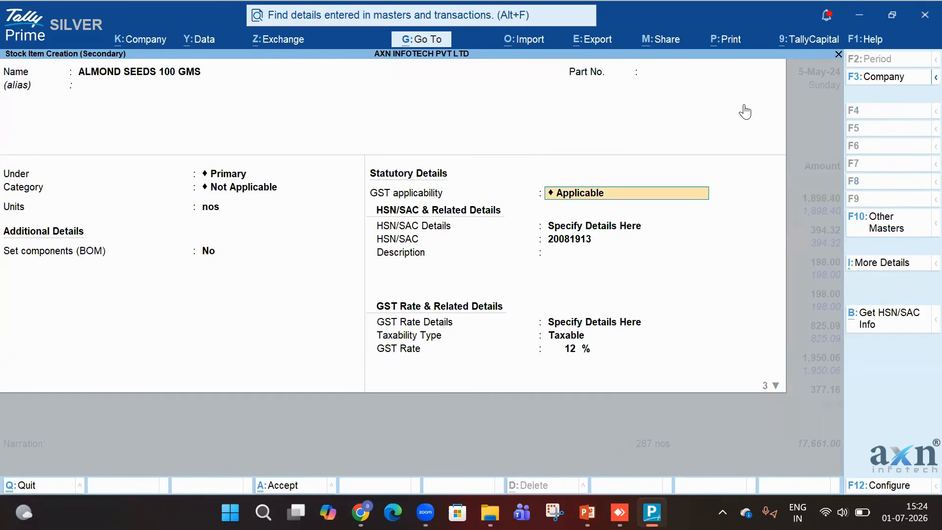
{"action": "key", "text": "Return"}
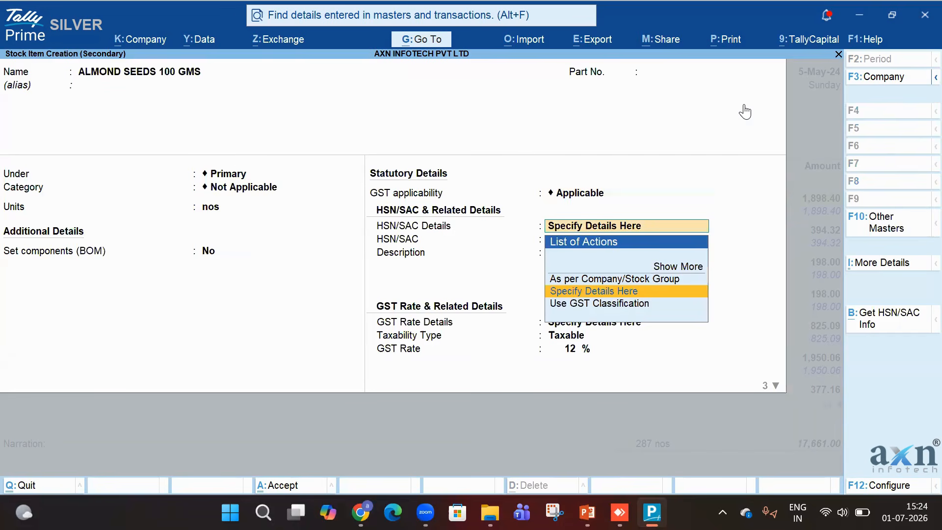
{"action": "key", "text": "Return"}
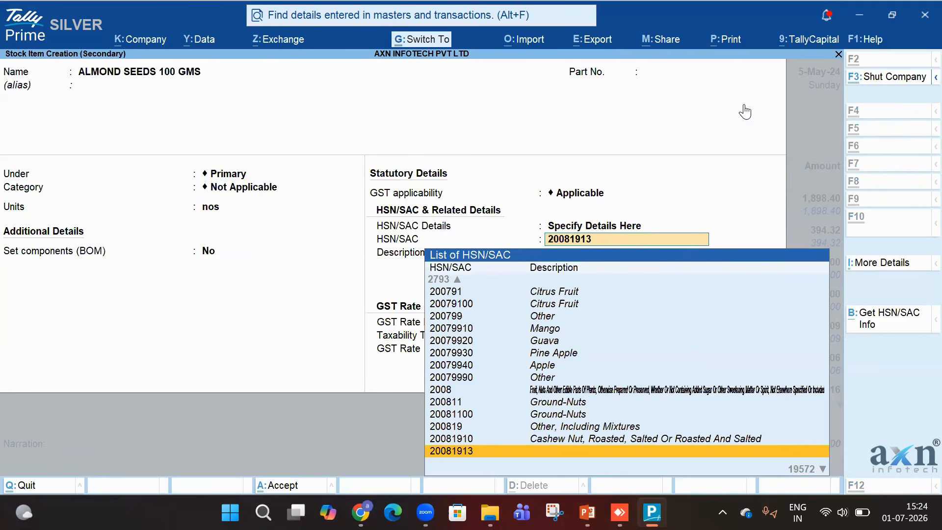
{"action": "key", "text": "ctrl+a"}
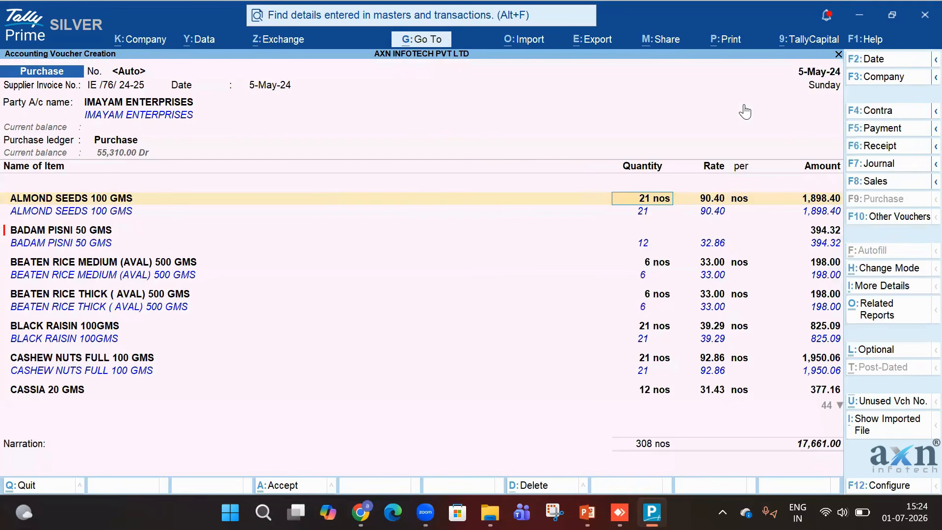
Map the BADAM PISNI 50 GMS line to the existing item BADAM PISNI 50GRAMS and save the purchase voucher.
{"action": "key", "text": "Return"}
{"action": "key", "text": "Return"}
{"action": "key", "text": "Return"}
{"action": "key", "text": "Return"}
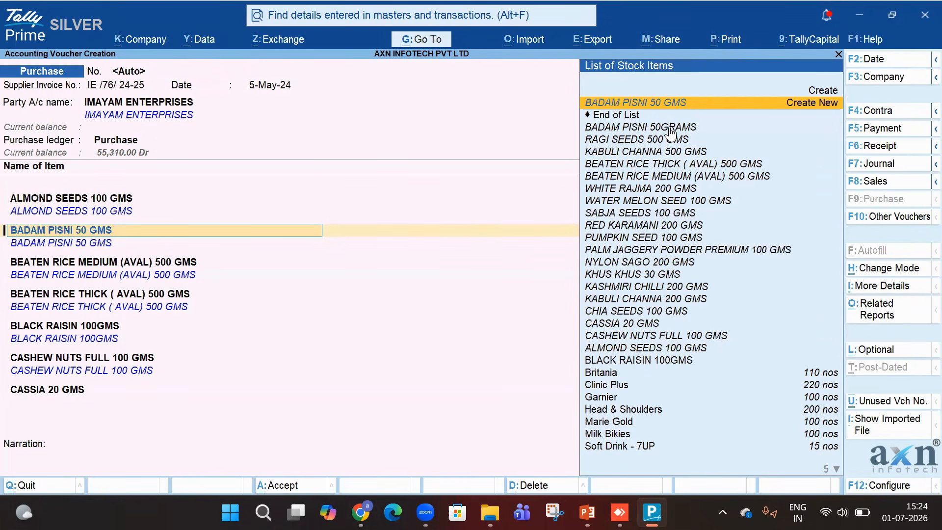
{"action": "key", "text": "Down"}
{"action": "key", "text": "Down"}
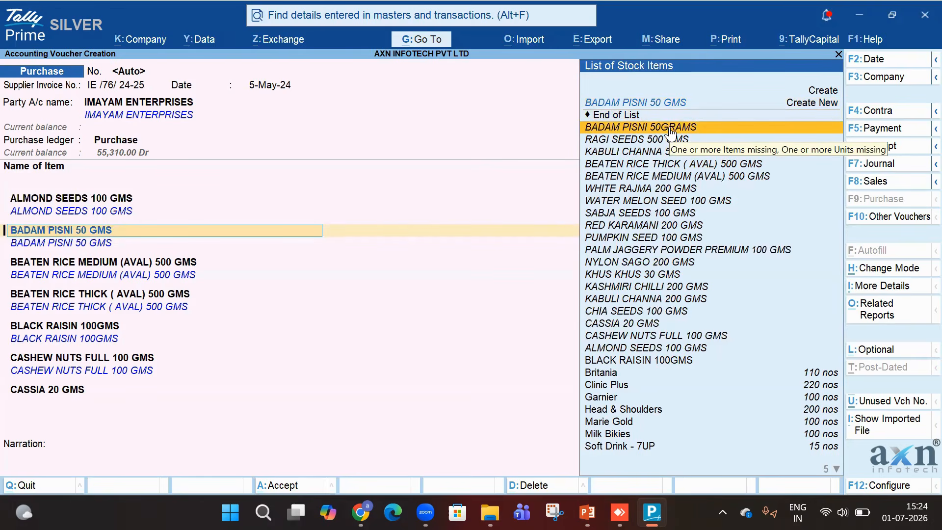
{"action": "key", "text": "Return"}
{"action": "key", "text": "Return"}
{"action": "key", "text": "Return"}
{"action": "key", "text": "Return"}
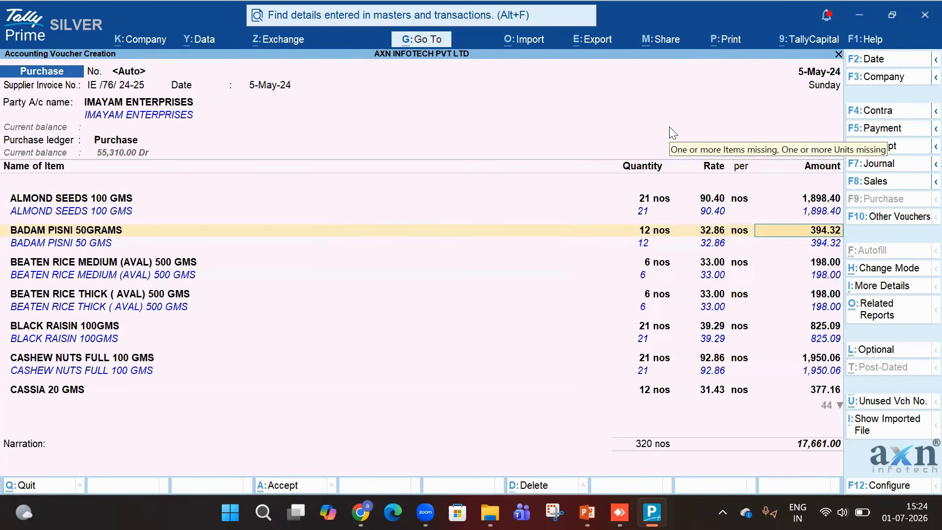
{"action": "key", "text": "ctrl"}
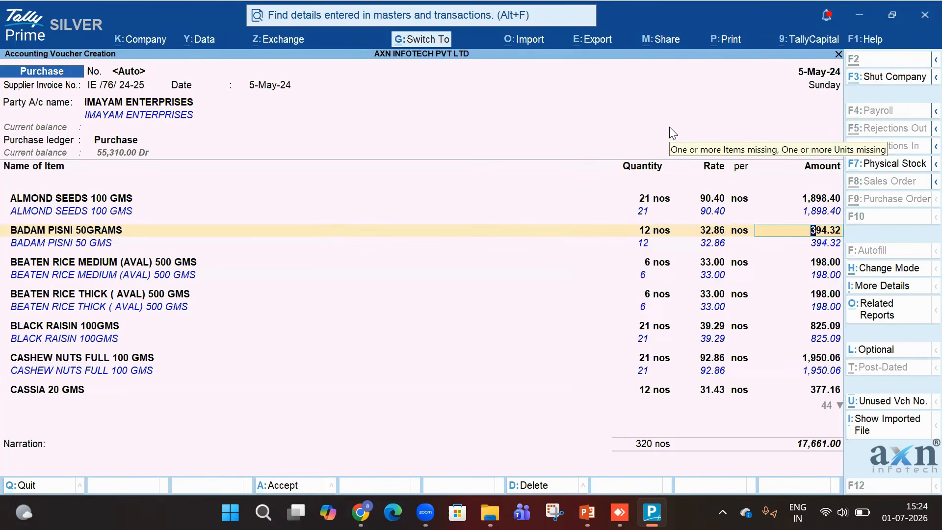
{"action": "key", "text": "ctrl+a"}
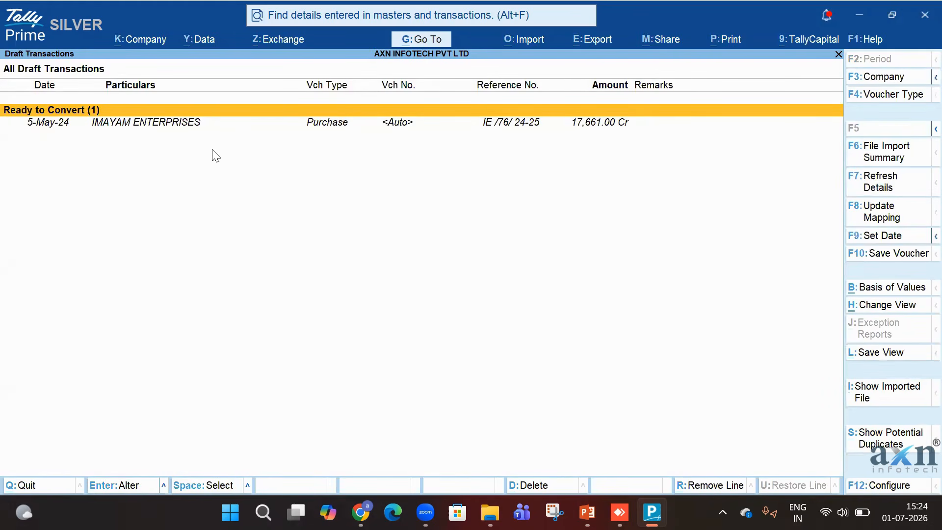
Open the remaining IMAYAM ENTERPRISES draft under Ready to Convert and save it as a purchase voucher.
{"action": "key", "text": "Return"}
{"action": "key", "text": "Return"}
{"action": "key", "text": "Down"}
{"action": "key", "text": "Return"}
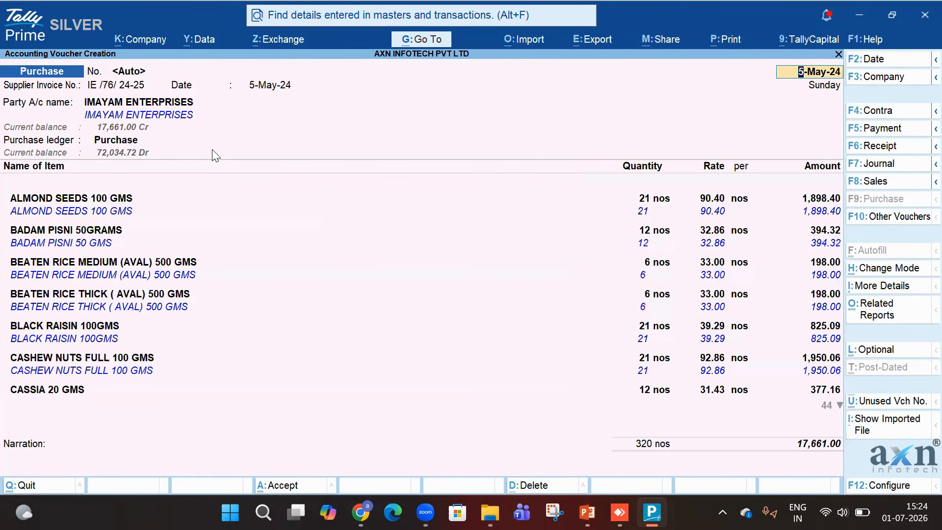
{"action": "key", "text": "ctrl"}
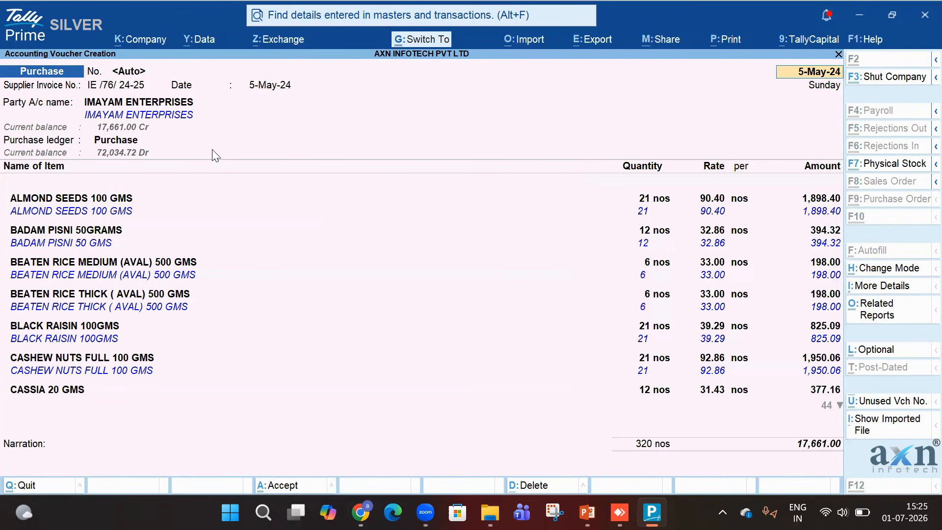
Leave the draft transactions, return to the Gateway of Tally and view the Day Book.
{"action": "key", "text": "Escape"}
{"action": "key", "text": "Escape"}
{"action": "key", "text": "Down"}
{"action": "key", "text": "Down"}
{"action": "key", "text": "Down"}
{"action": "key", "text": "Down"}
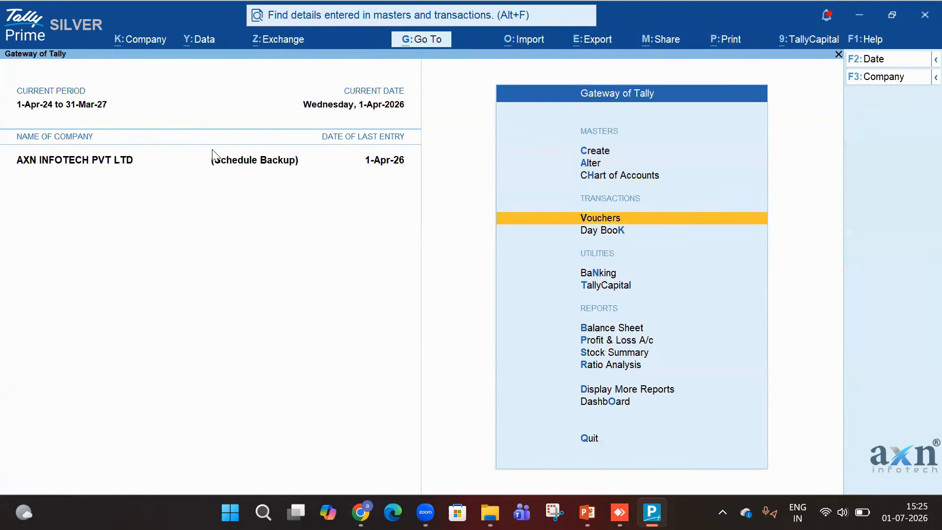
{"action": "key", "text": "Return"}
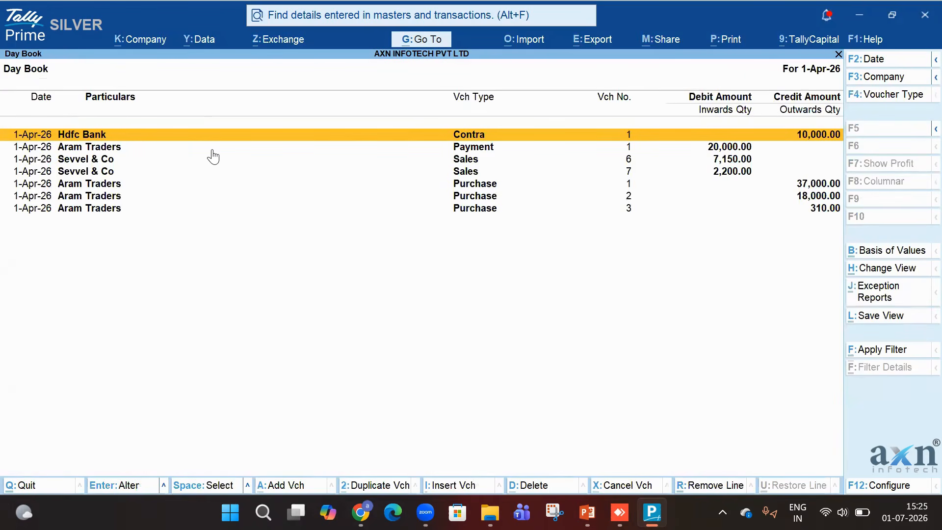
Set the Day Book period to 1-4-2024 through 31-3-2026 and open the first IMAYAM ENTERPRISES purchase voucher.
{"action": "key", "text": "F2"}
{"action": "type", "text": "1-4-2024"}
{"action": "key", "text": "Return"}
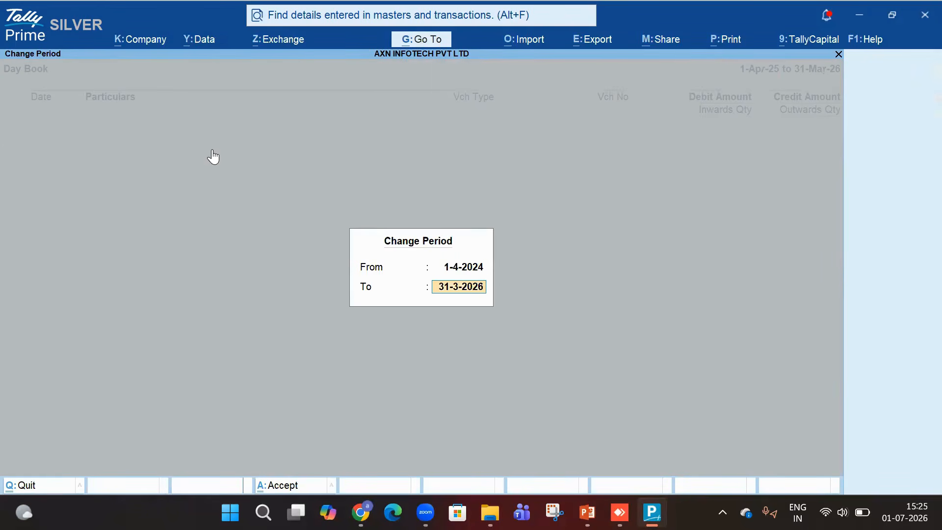
{"action": "key", "text": "Return"}
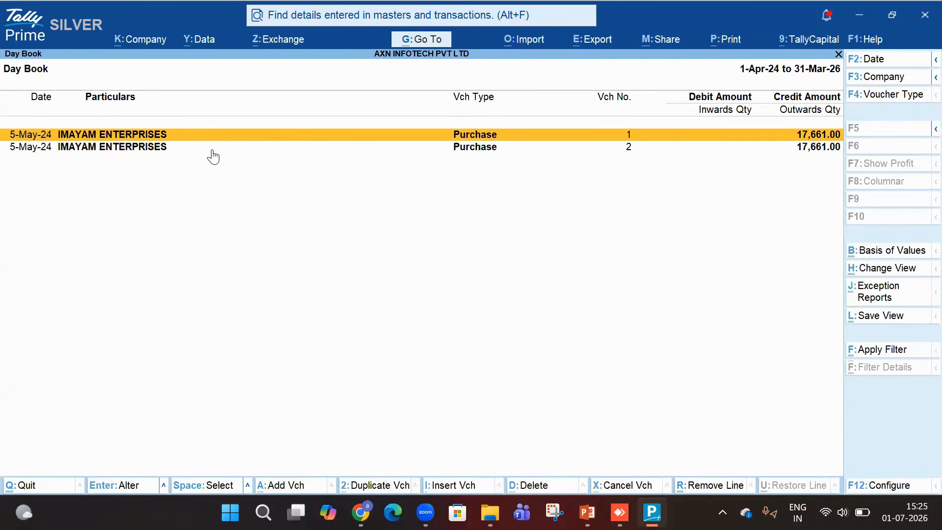
{"action": "key", "text": "Return"}
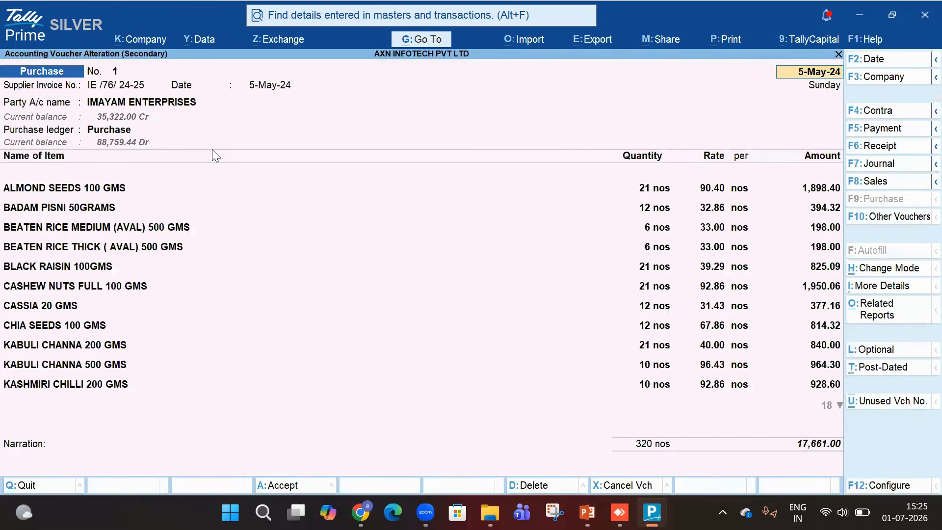